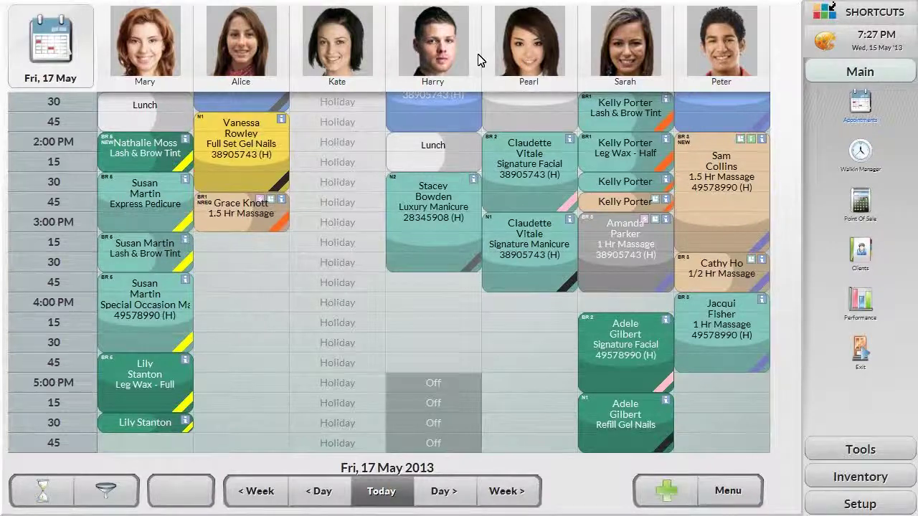
Step: Switch the schedule to All Day view and start a booking in Alice's afternoon slot
{"action": "left_click", "coordinate": [726, 488]}
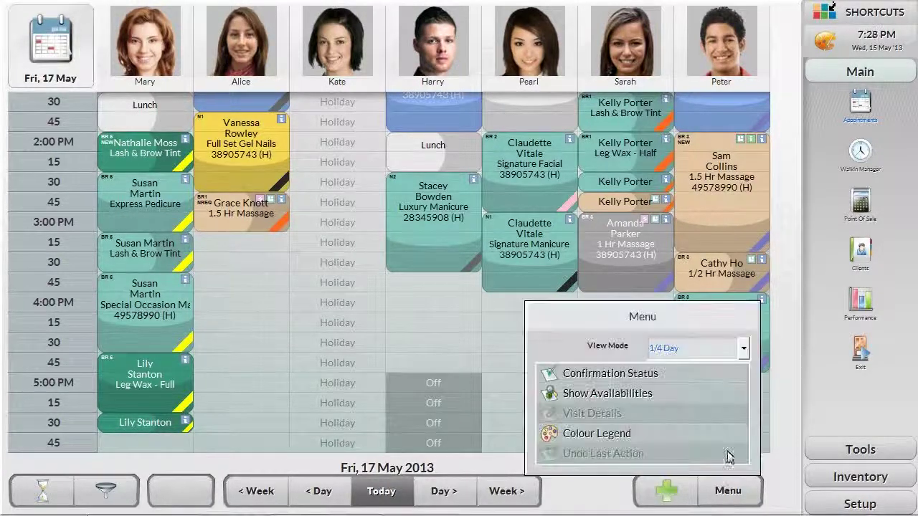
{"action": "left_click", "coordinate": [743, 349]}
{"action": "left_click", "coordinate": [707, 438]}
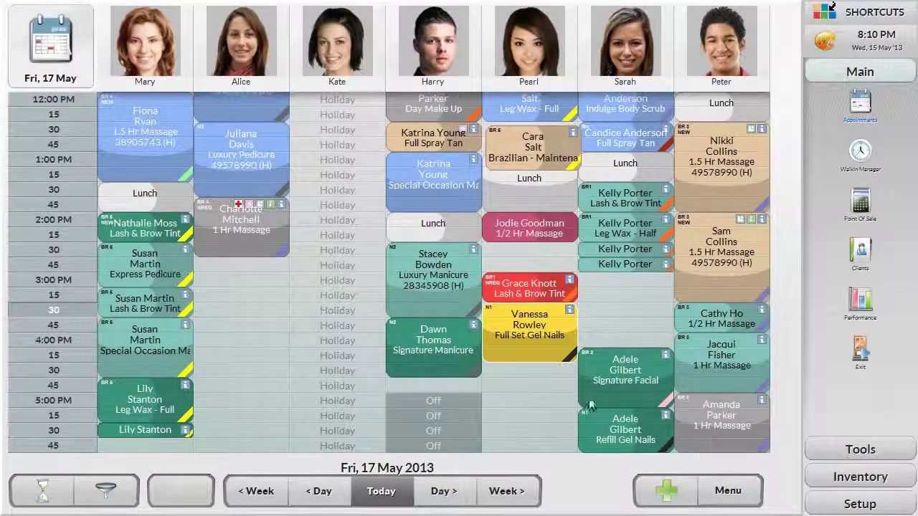
{"action": "double_click", "coordinate": [219, 287]}
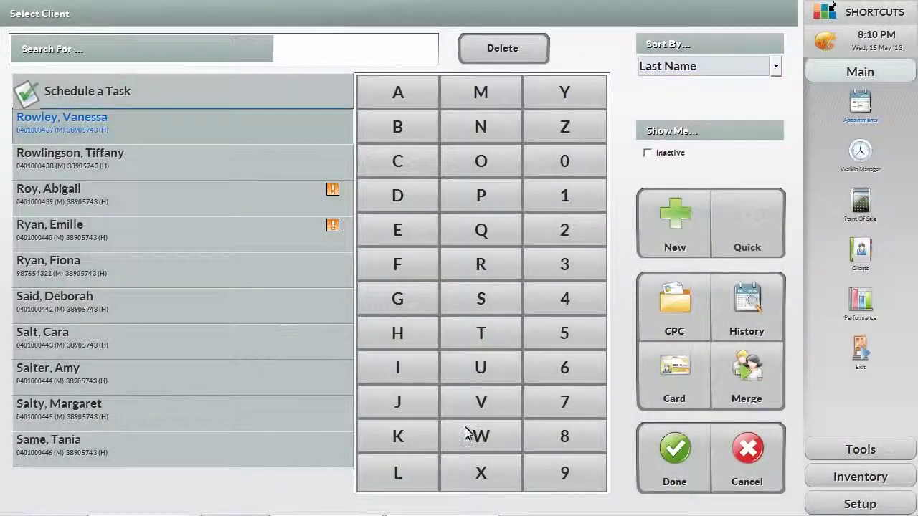
{"action": "left_click", "coordinate": [483, 437]}
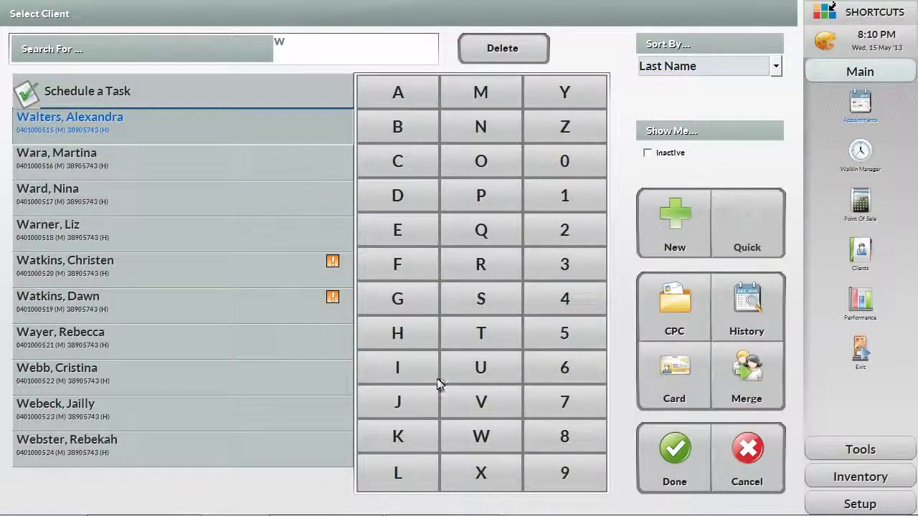
{"action": "left_click", "coordinate": [400, 335]}
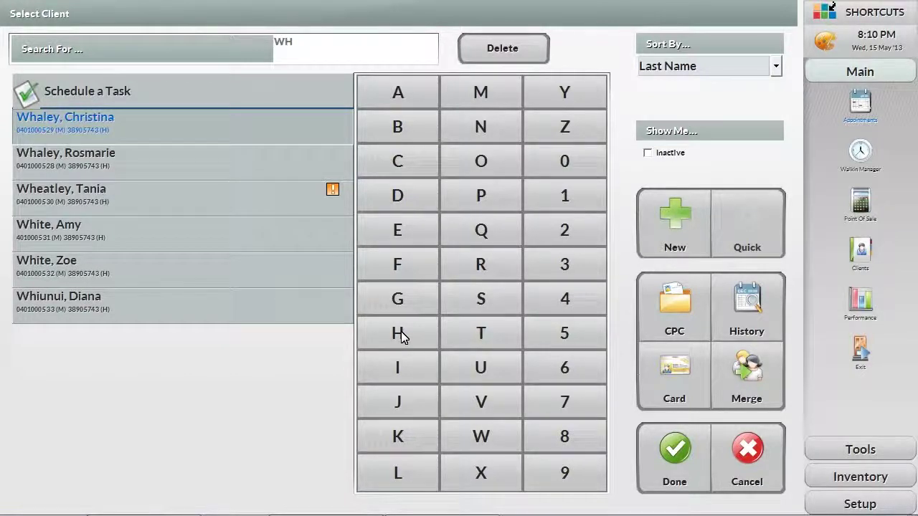
{"action": "left_click", "coordinate": [188, 234]}
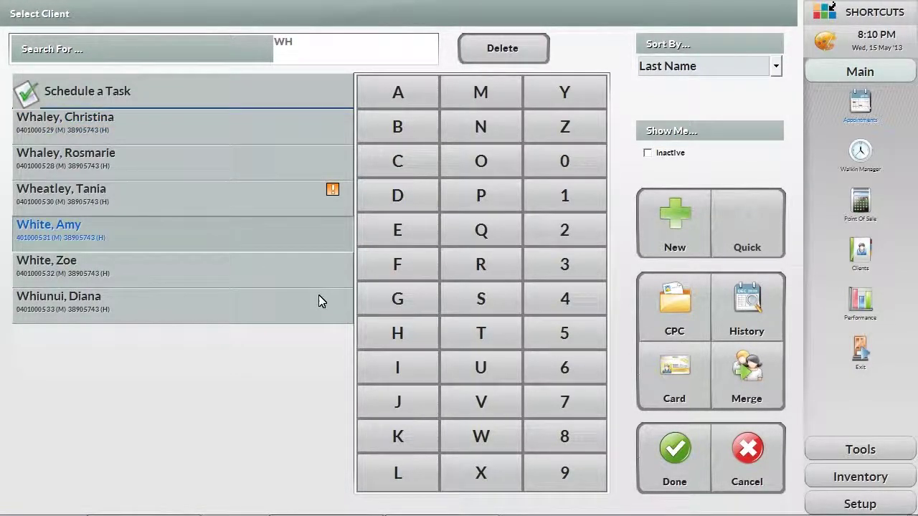
{"action": "left_click", "coordinate": [677, 466]}
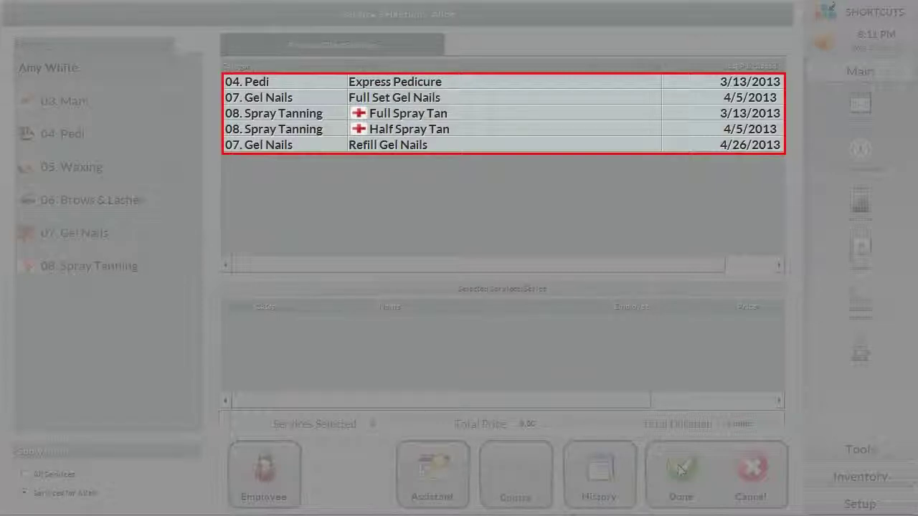
{"action": "left_click", "coordinate": [455, 112]}
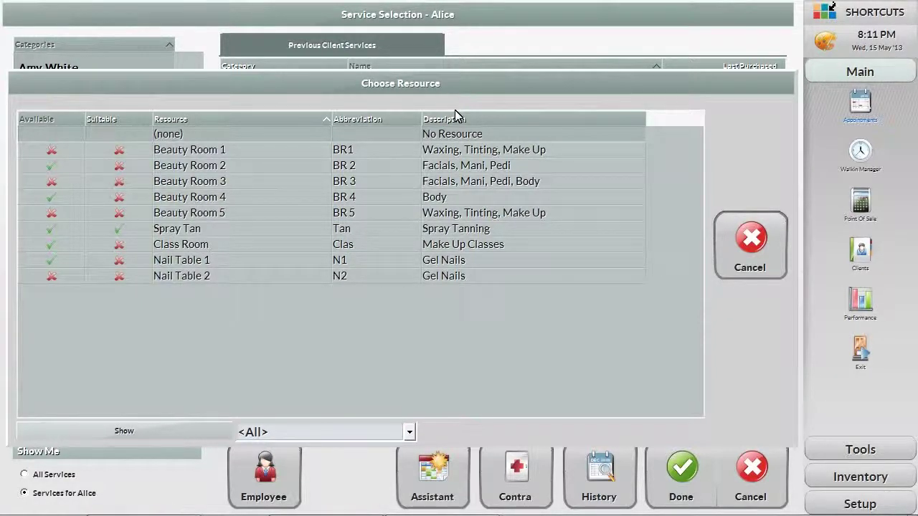
{"action": "left_click", "coordinate": [280, 230]}
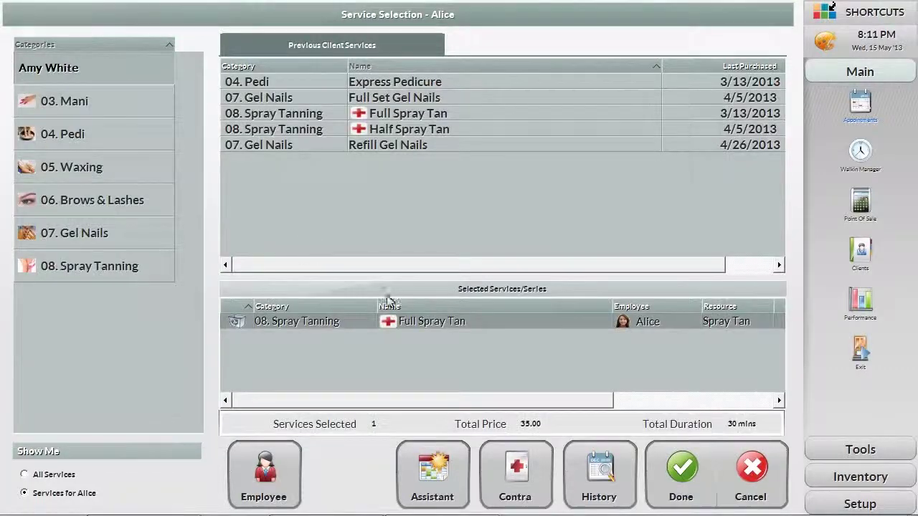
{"action": "left_click", "coordinate": [681, 480]}
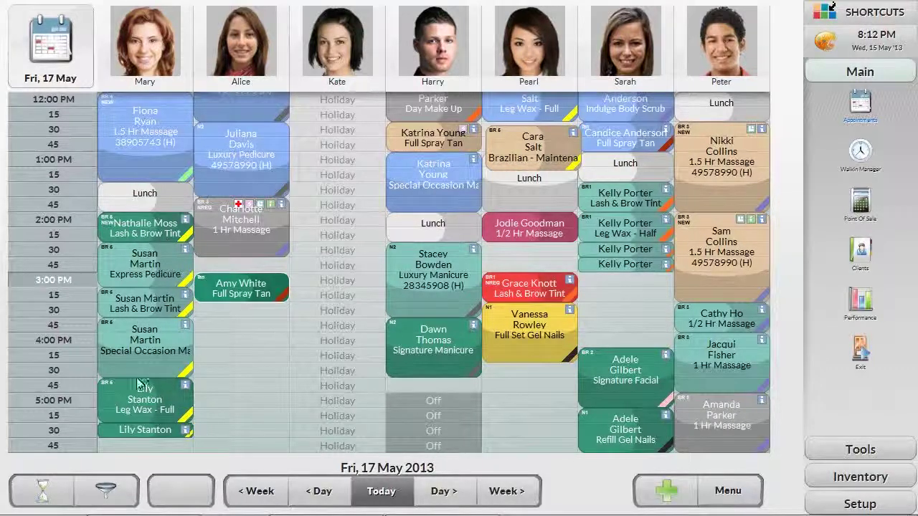
{"action": "left_click", "coordinate": [119, 498]}
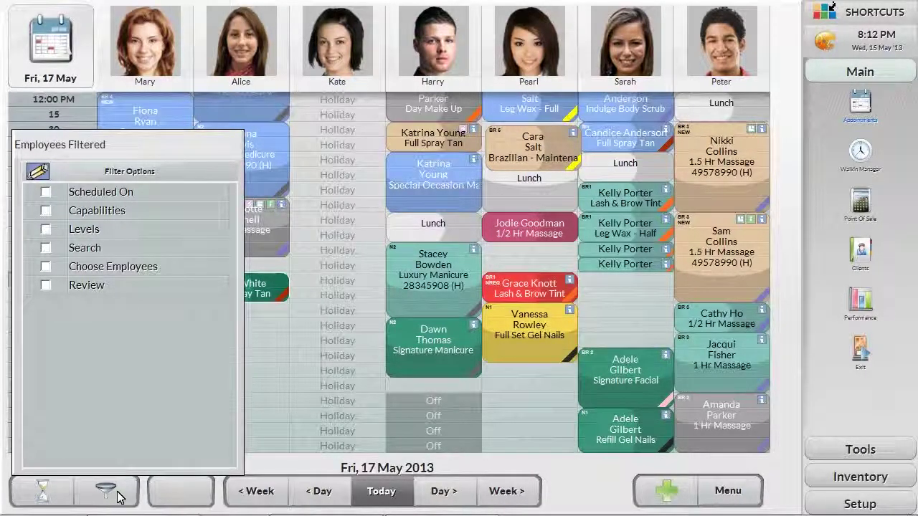
{"action": "left_click", "coordinate": [46, 210]}
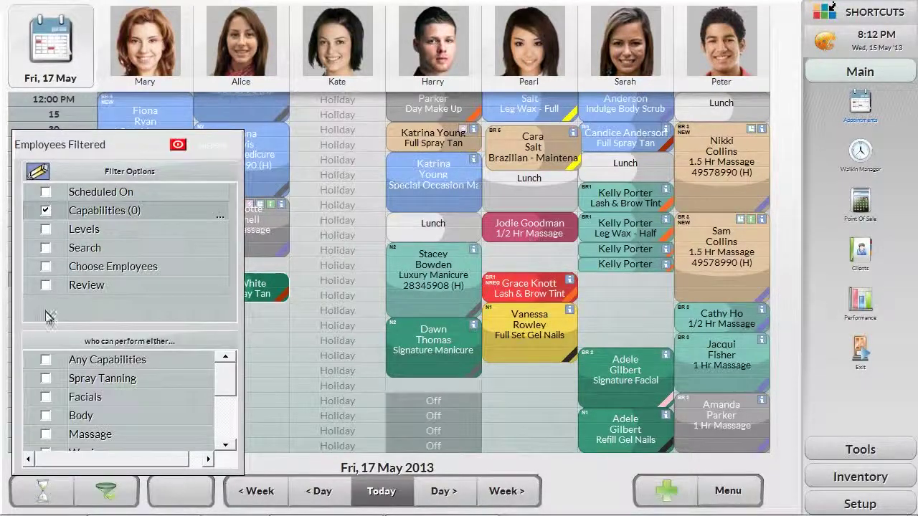
{"action": "left_click", "coordinate": [46, 379]}
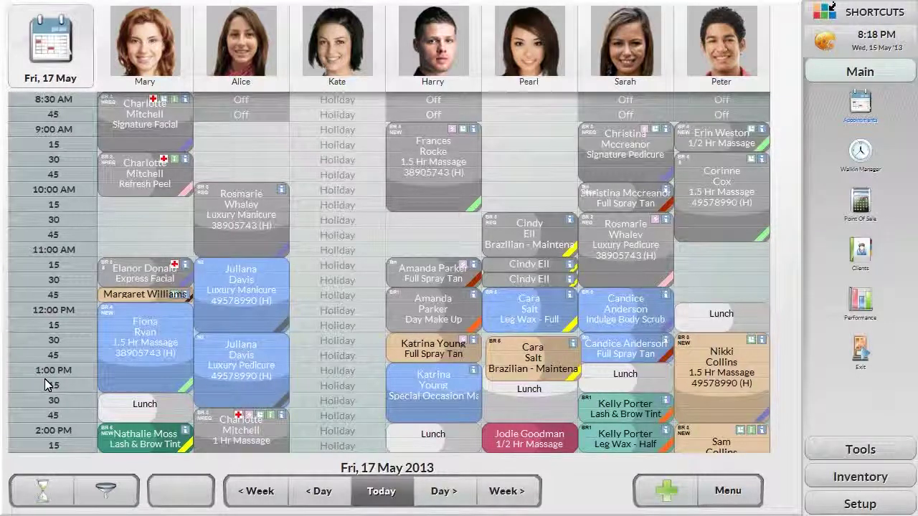
{"action": "left_click", "coordinate": [430, 46]}
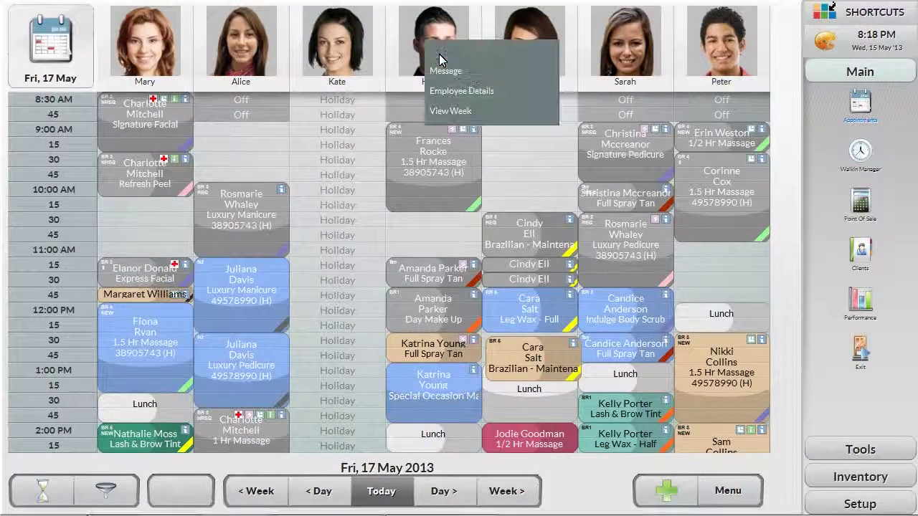
{"action": "left_click", "coordinate": [450, 111]}
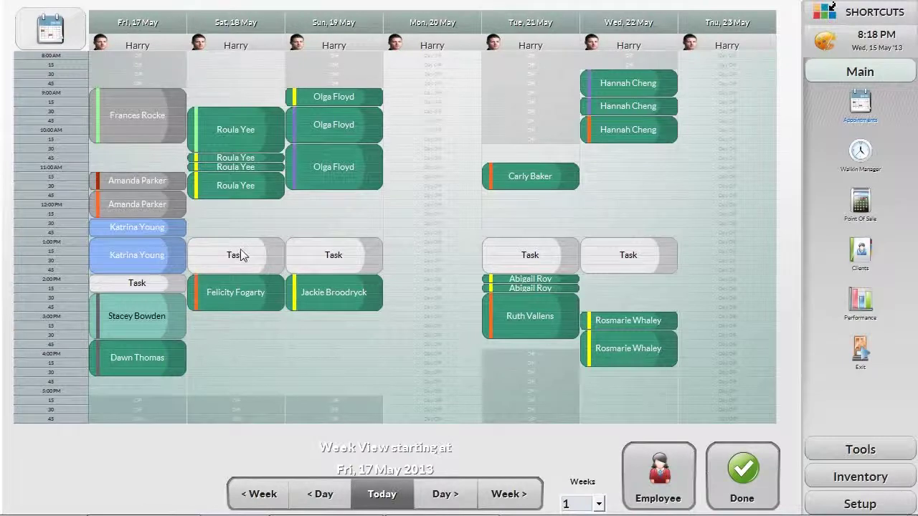
{"action": "left_click_drag", "start_coordinate": [110, 366], "coordinate": [268, 366]}
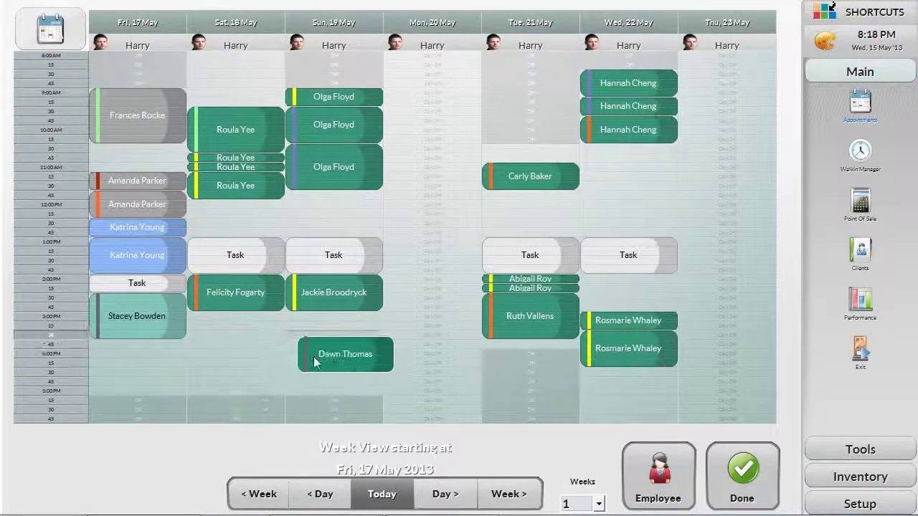
{"action": "left_click_drag", "start_coordinate": [313, 362], "coordinate": [302, 358]}
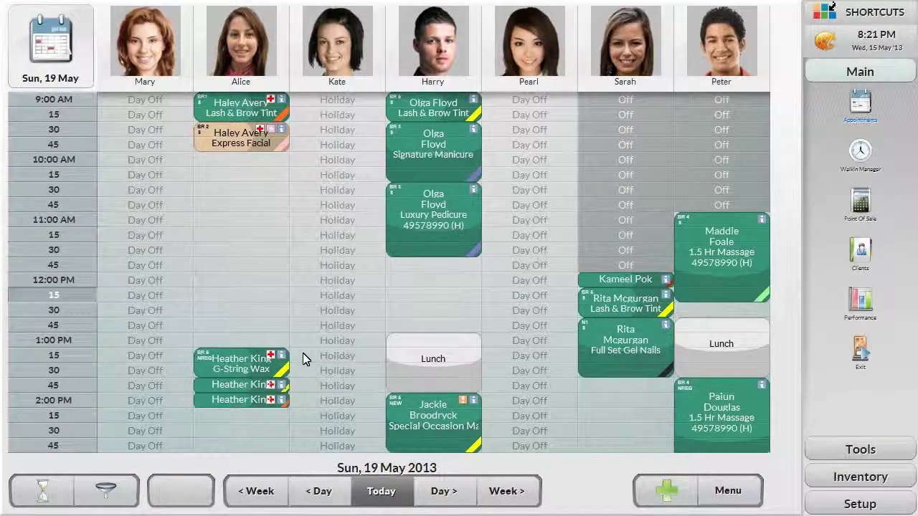
{"action": "left_click", "coordinate": [663, 490]}
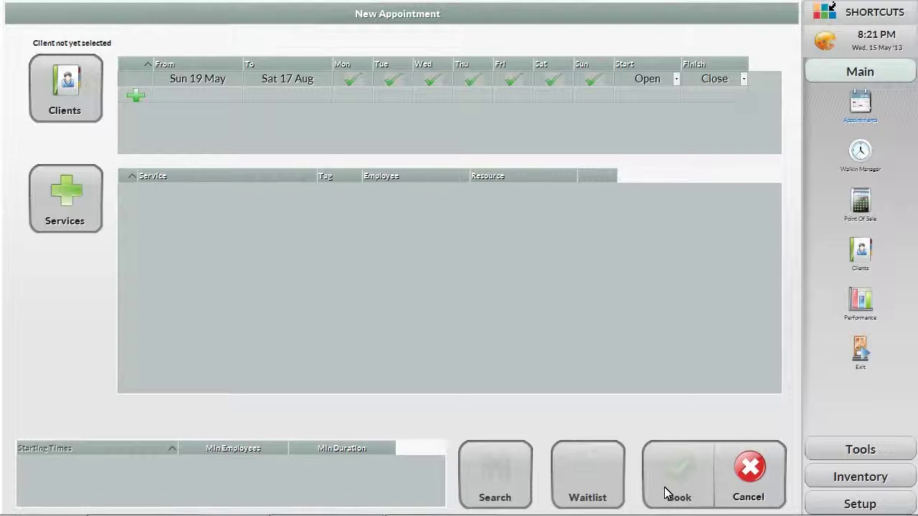
{"action": "left_click", "coordinate": [56, 101]}
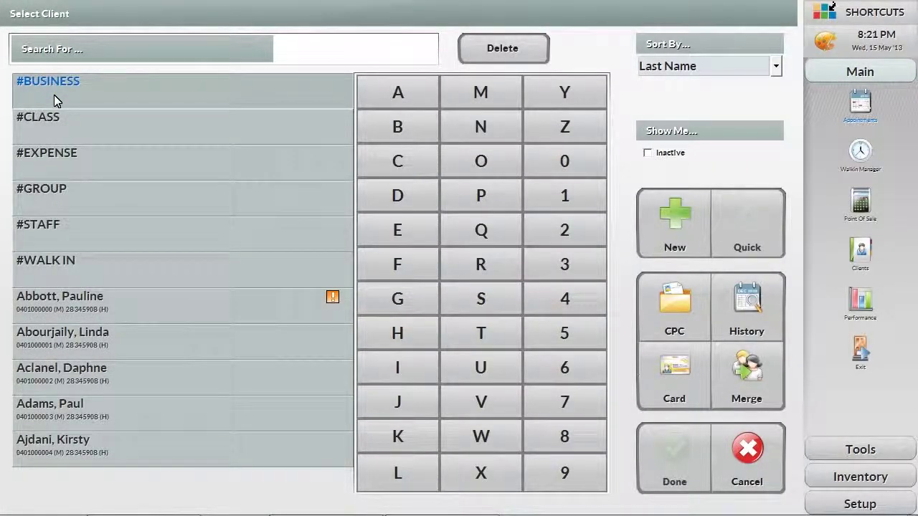
{"action": "left_click", "coordinate": [408, 163]}
{"action": "left_click", "coordinate": [479, 162]}
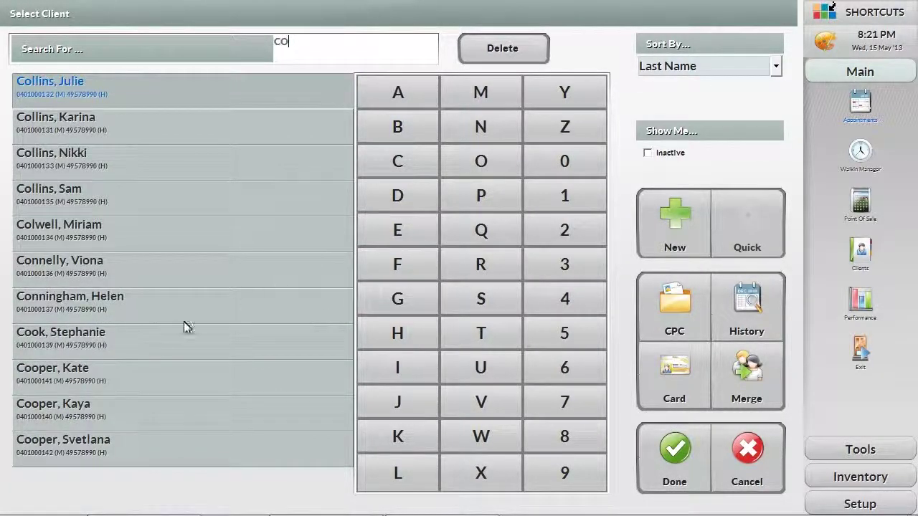
{"action": "left_click", "coordinate": [152, 339]}
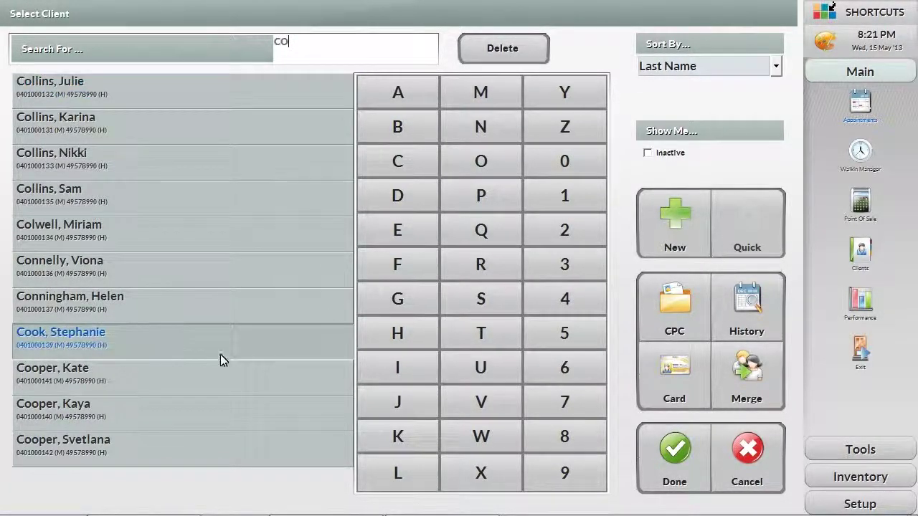
{"action": "left_click", "coordinate": [664, 465]}
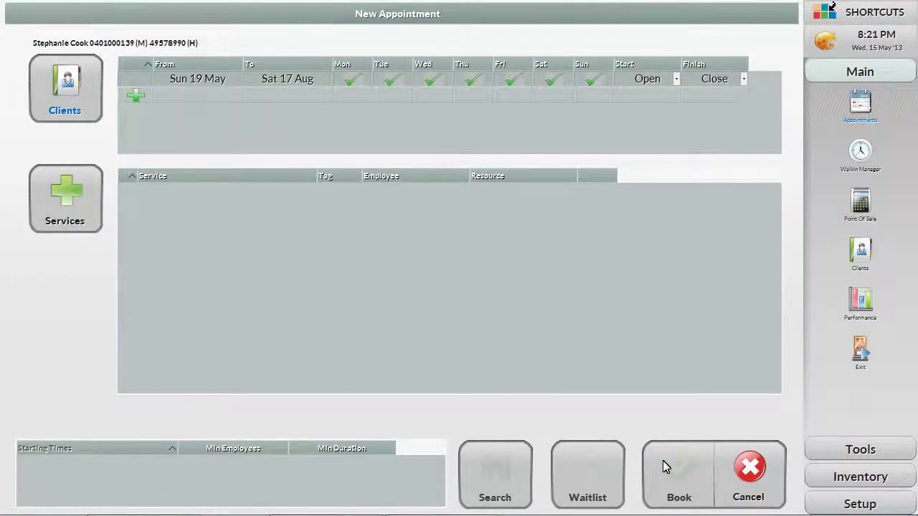
Step: Set the search range from Mon 20 May to Fri 24 May, starting 10:00 AM
{"action": "left_click", "coordinate": [216, 79]}
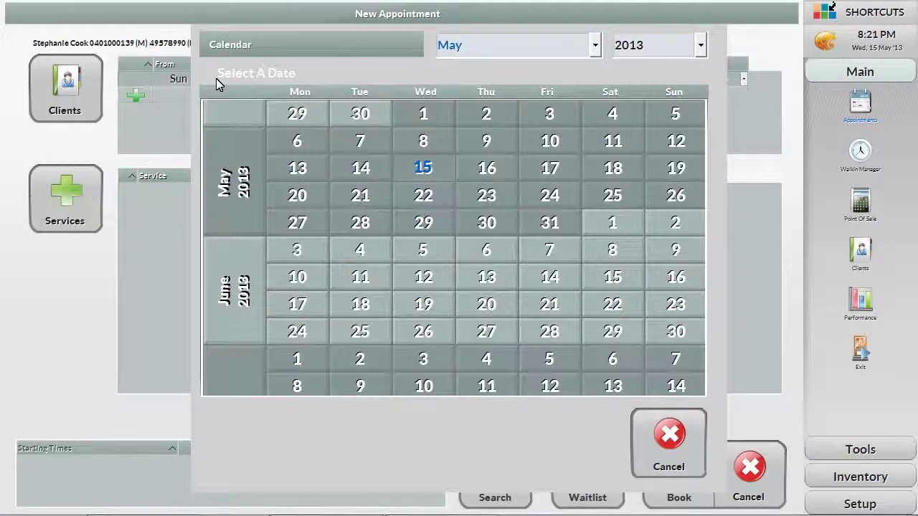
{"action": "left_click", "coordinate": [302, 196]}
{"action": "left_click", "coordinate": [302, 82]}
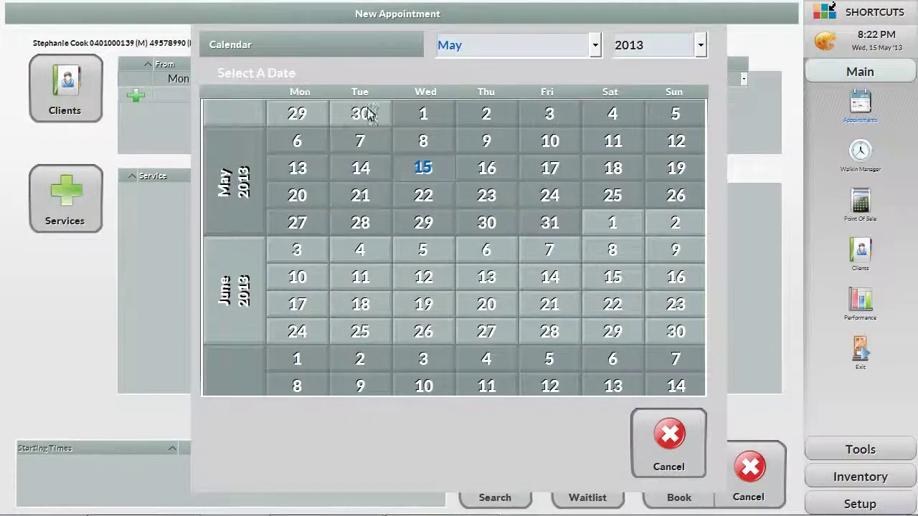
{"action": "left_click", "coordinate": [550, 195]}
{"action": "left_click", "coordinate": [675, 80]}
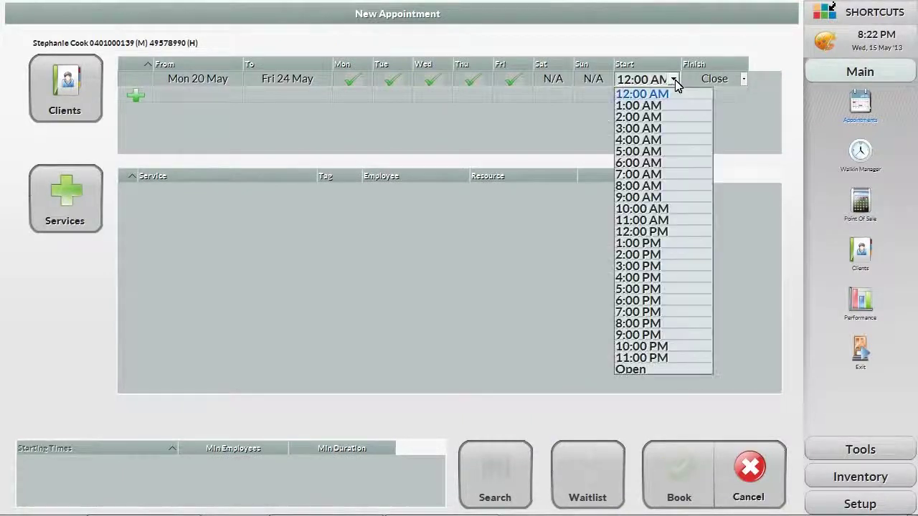
{"action": "left_click", "coordinate": [679, 208]}
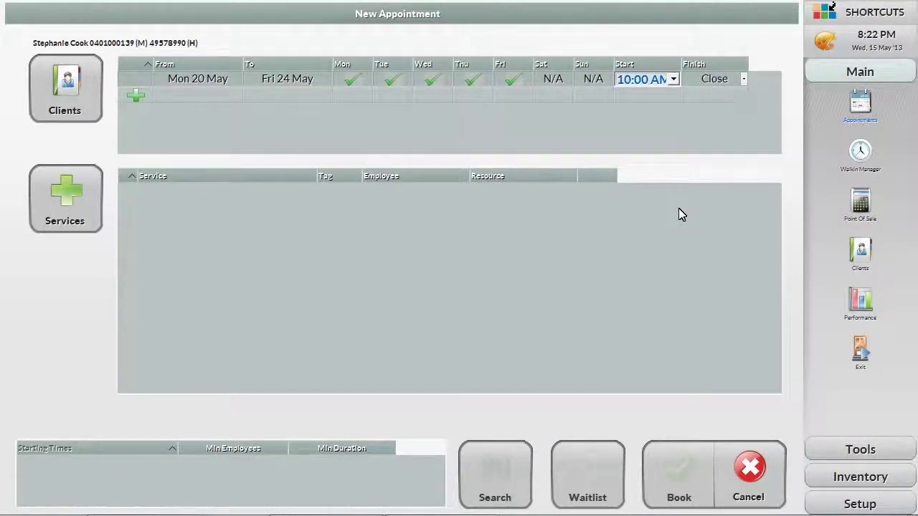
Step: Add Indulge Body Scrub and Full Set Gel Nails to the appointment
{"action": "left_click", "coordinate": [62, 192]}
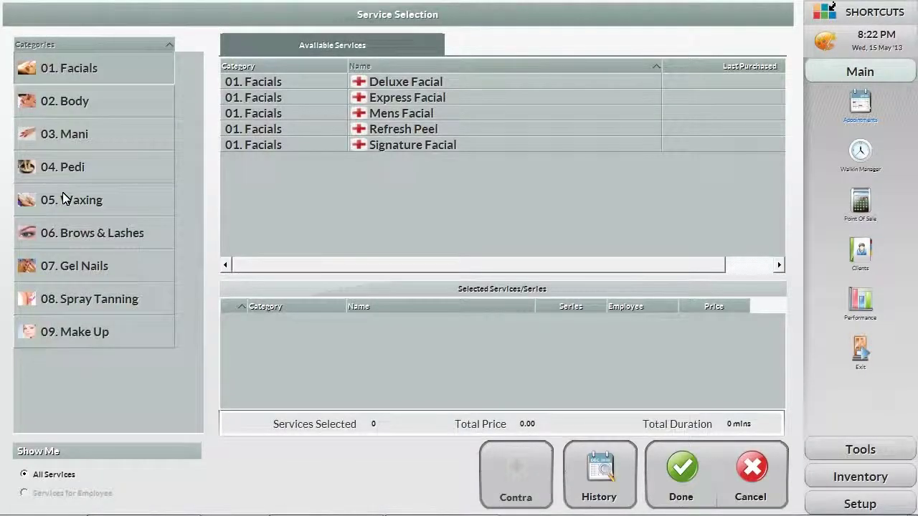
{"action": "left_click", "coordinate": [105, 106]}
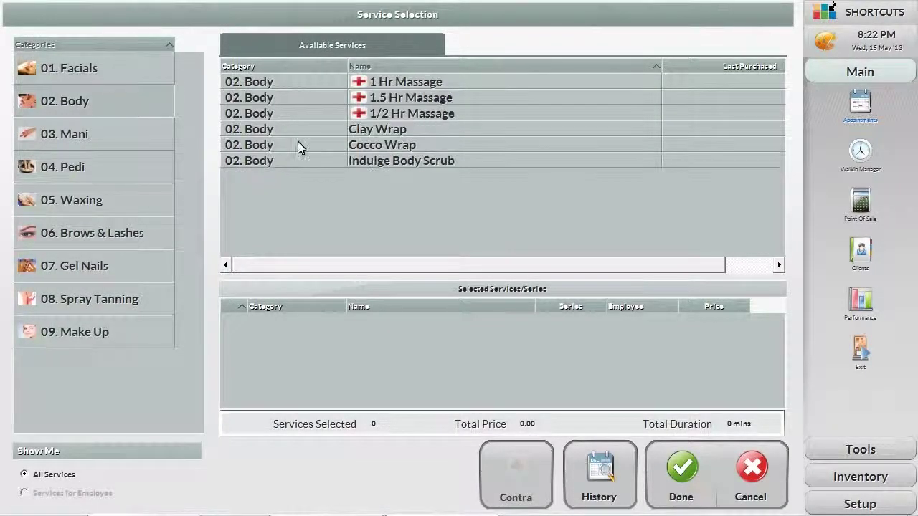
{"action": "left_click", "coordinate": [395, 162]}
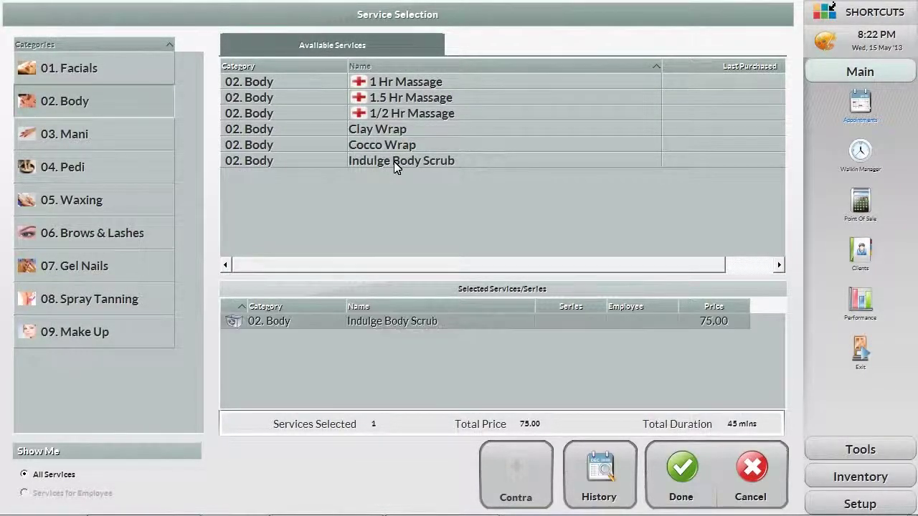
{"action": "left_click", "coordinate": [120, 268]}
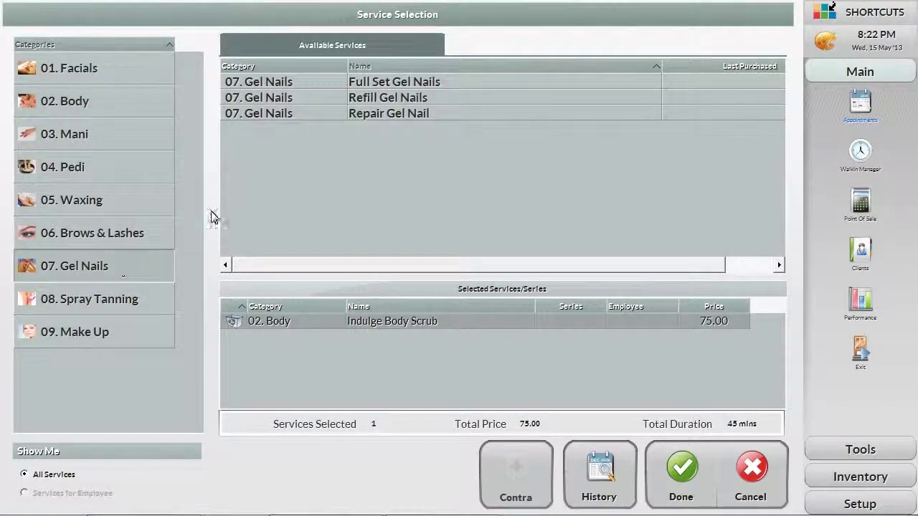
{"action": "left_click", "coordinate": [444, 84]}
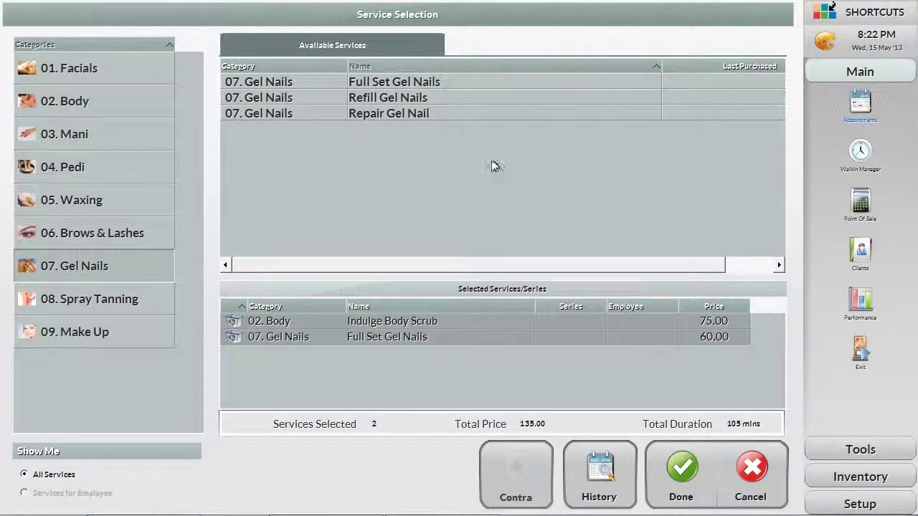
{"action": "left_click", "coordinate": [682, 474]}
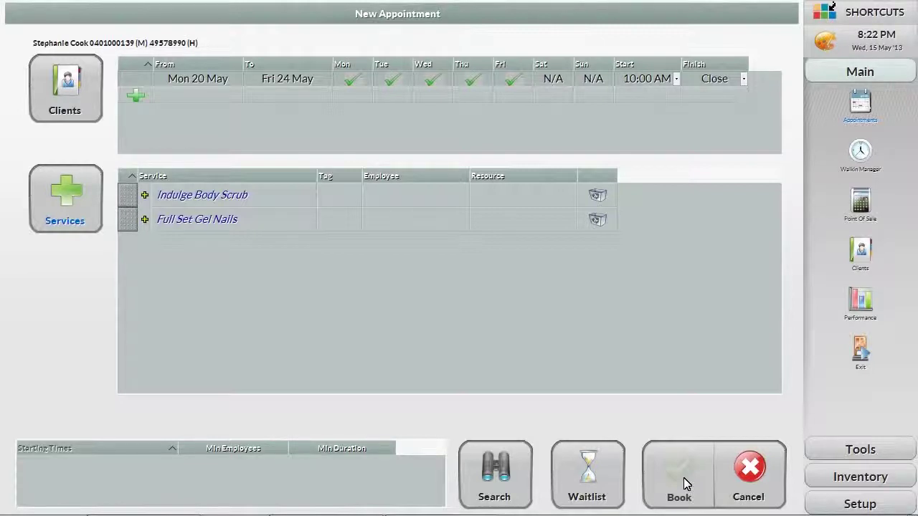
Step: Assign Mary to the body scrub and Sarah to the gel nails, then search start times
{"action": "left_click", "coordinate": [402, 198]}
{"action": "left_click", "coordinate": [279, 221]}
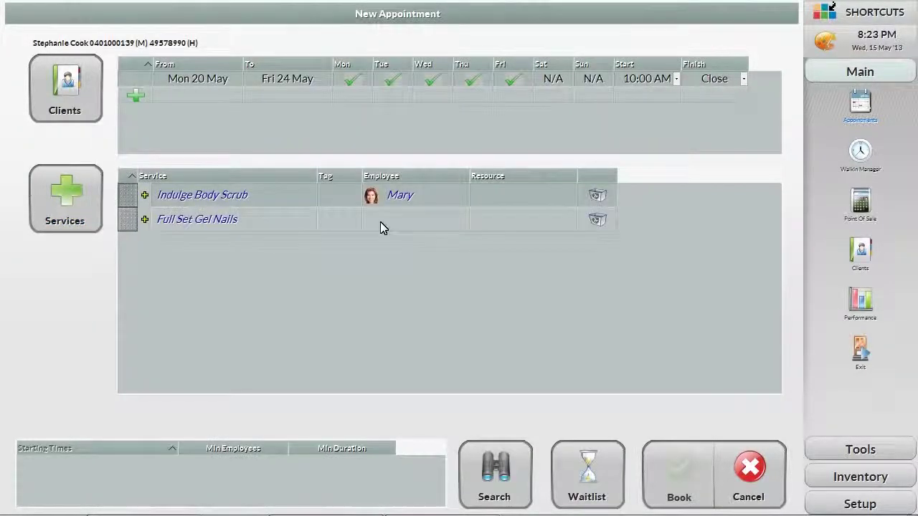
{"action": "left_click", "coordinate": [380, 222]}
{"action": "left_click", "coordinate": [218, 287]}
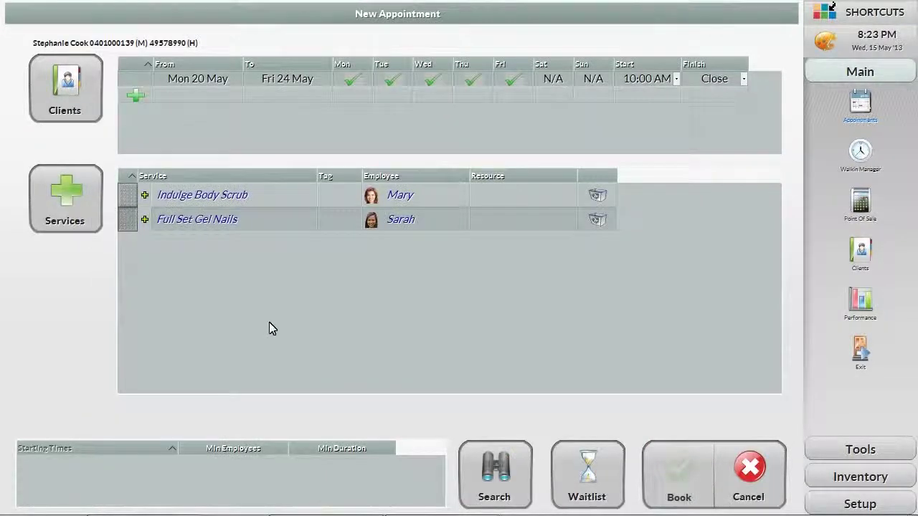
{"action": "left_click", "coordinate": [487, 479]}
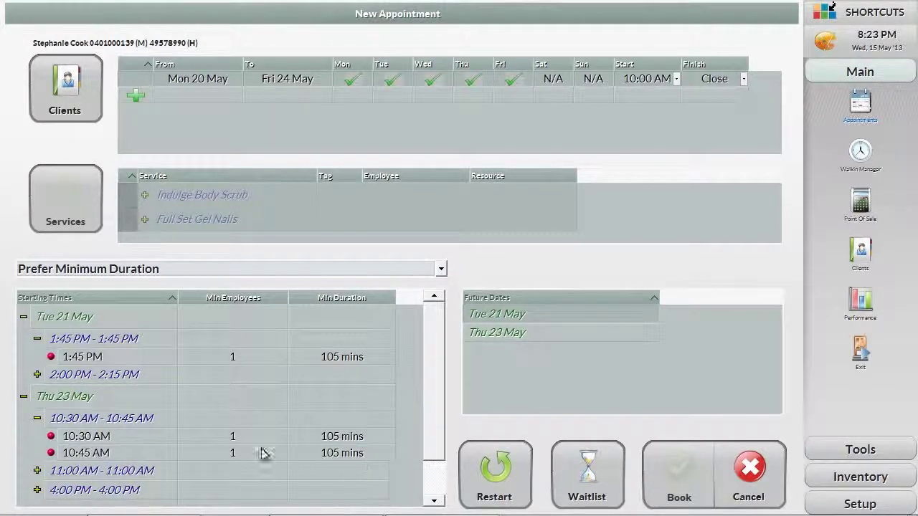
Step: Take the Thu 23 May 10:30 AM slot, with the scrub in BR 3 and nails at N1
{"action": "left_click", "coordinate": [122, 437]}
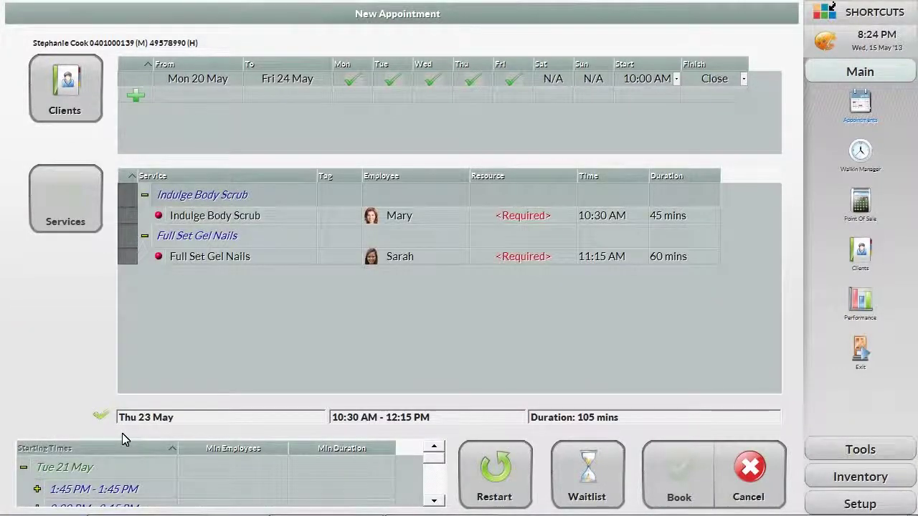
{"action": "left_click", "coordinate": [519, 224]}
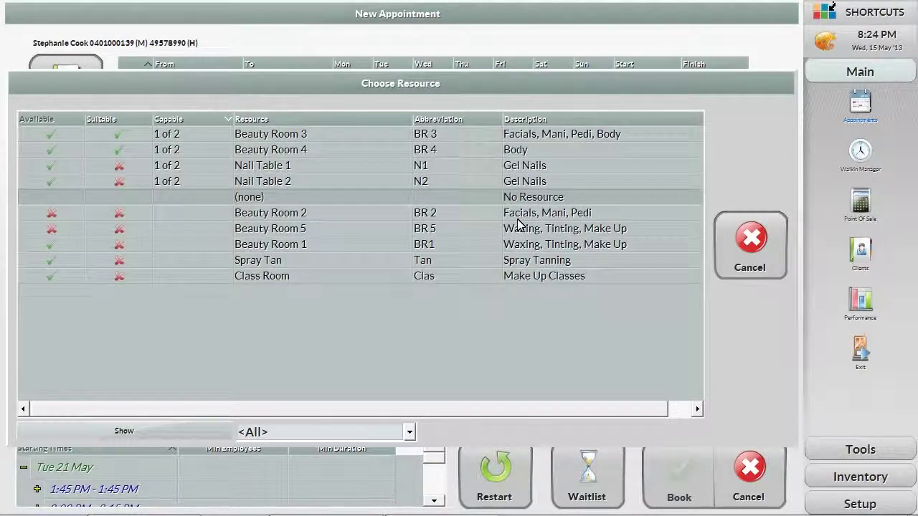
{"action": "left_click", "coordinate": [331, 134]}
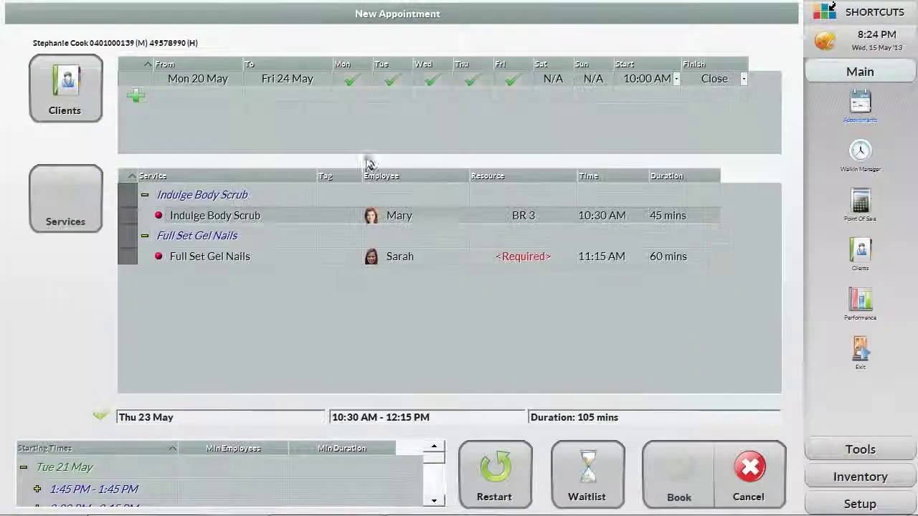
{"action": "left_click", "coordinate": [507, 260]}
{"action": "left_click", "coordinate": [304, 166]}
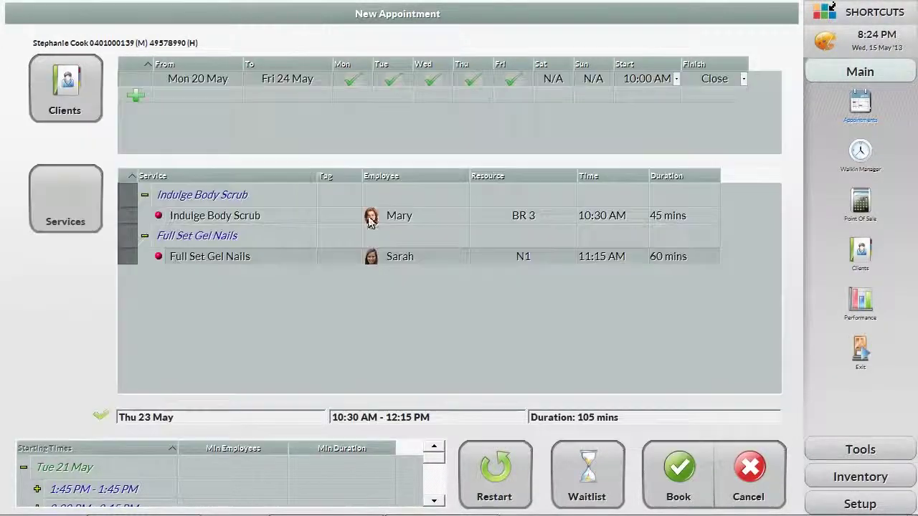
{"action": "left_click", "coordinate": [680, 473]}
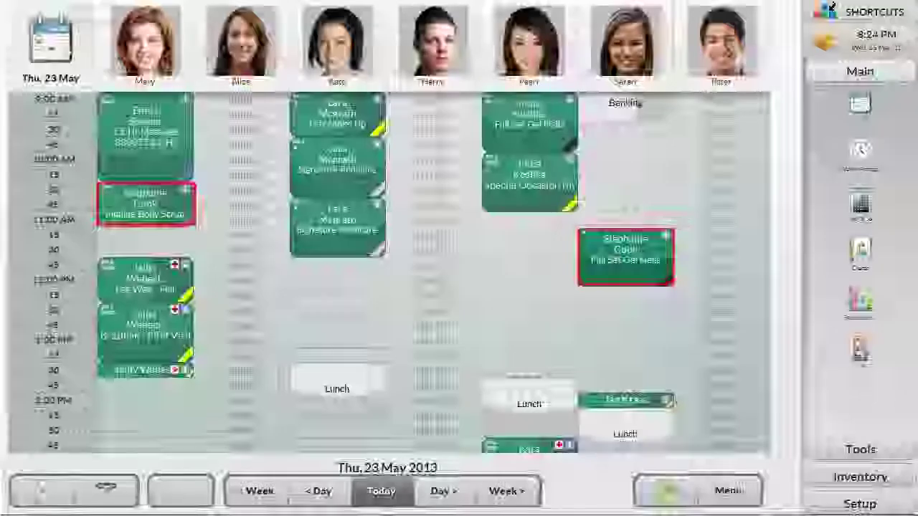